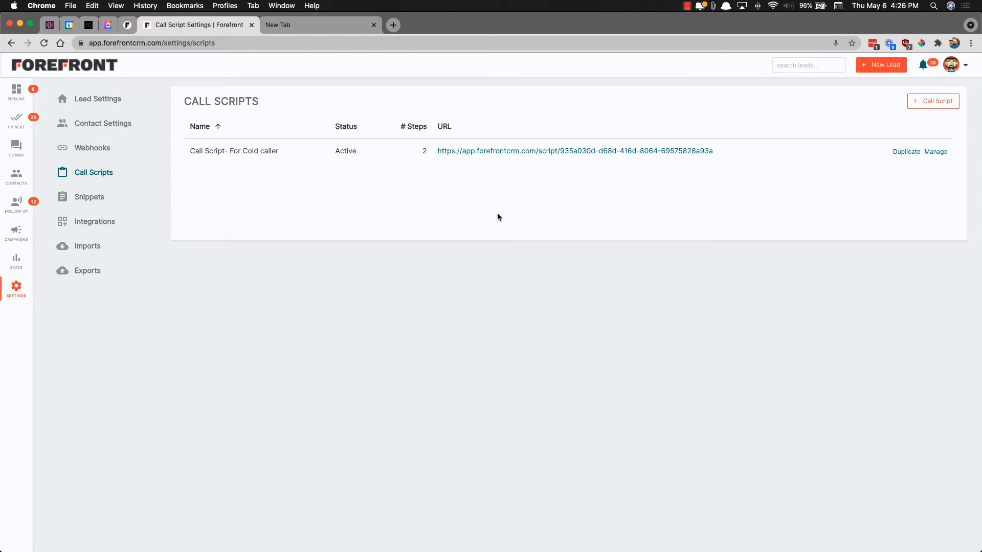
Create and save an active call script named 'Cold Call for VA's', then copy its URL
left_click(930, 102)
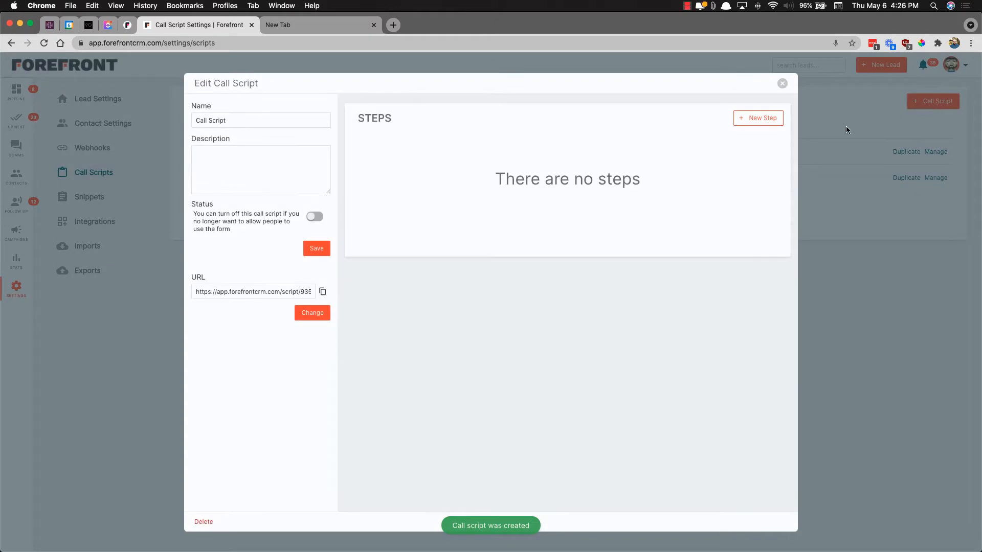
left_click_drag(261, 123, 191, 120)
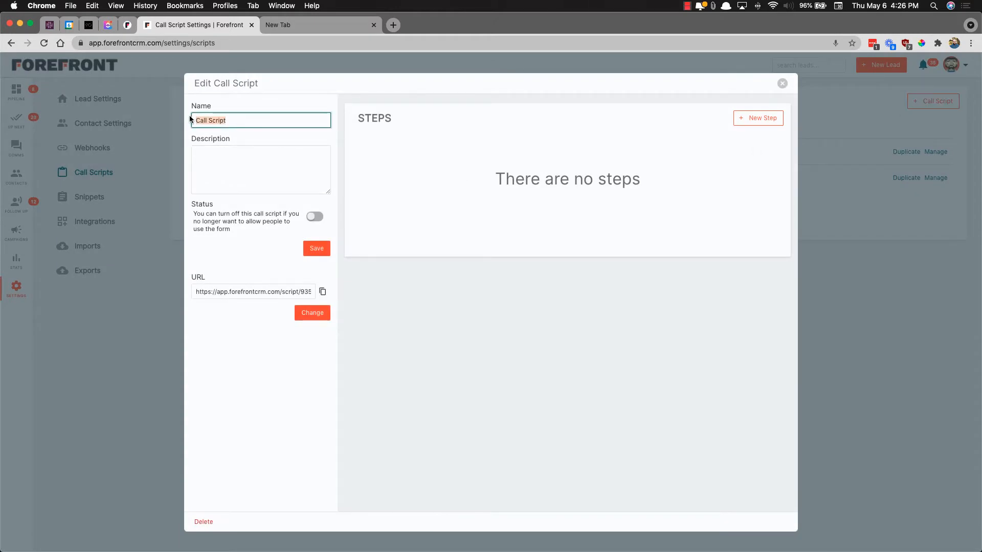
type("Cold Call for VA's")
key("Tab")
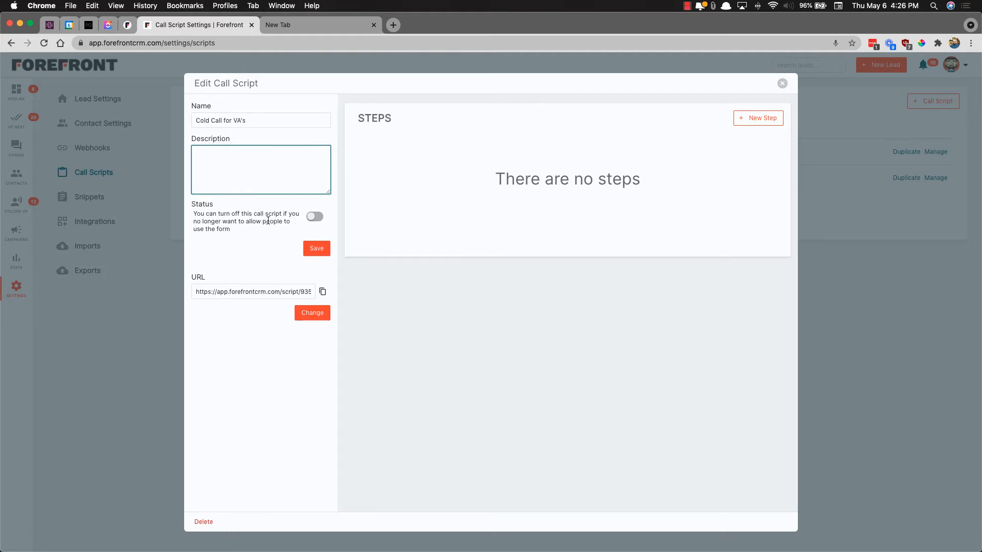
left_click(315, 218)
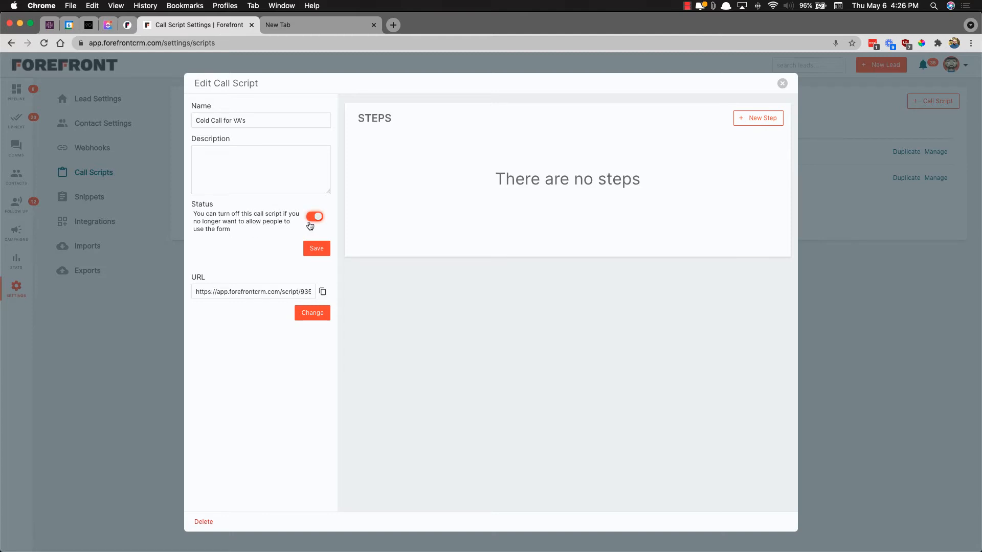
left_click(317, 249)
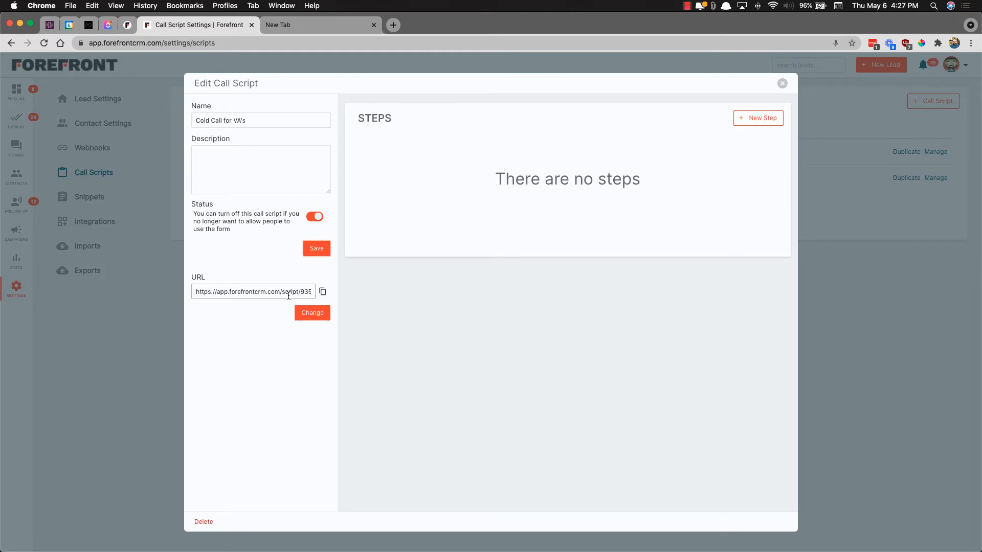
left_click(322, 292)
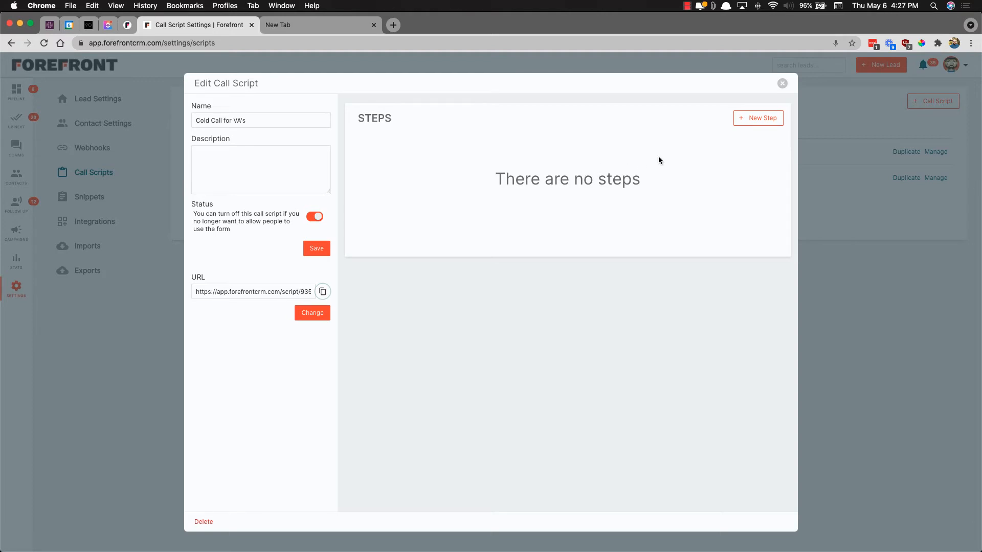
Add a 'What is your name' step collecting First Name and Last Name
left_click(763, 119)
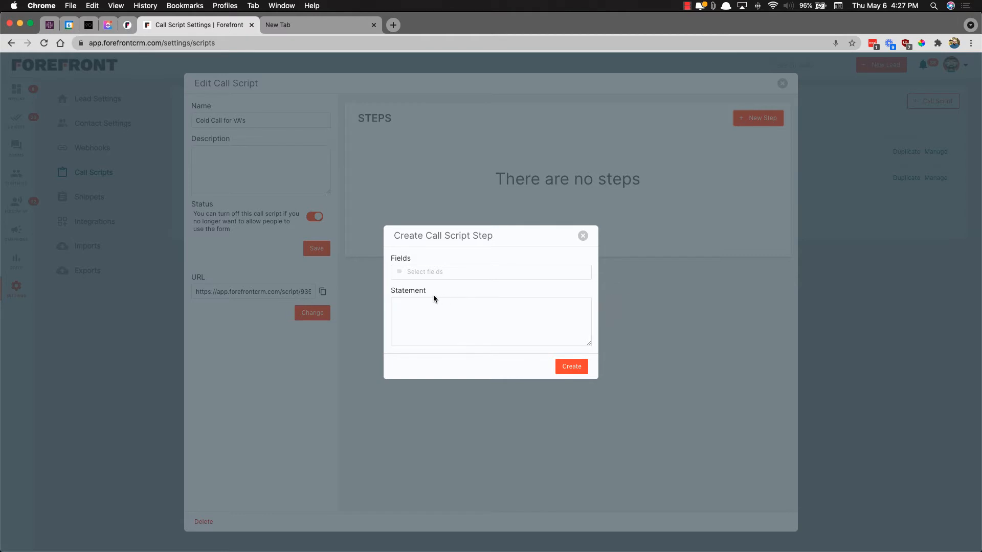
left_click(443, 307)
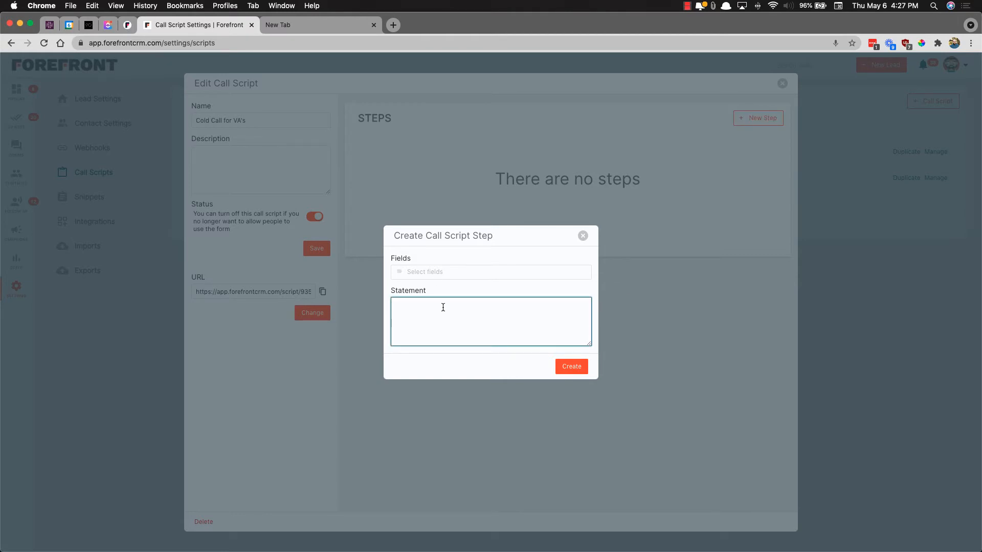
type("What is your name")
left_click(438, 271)
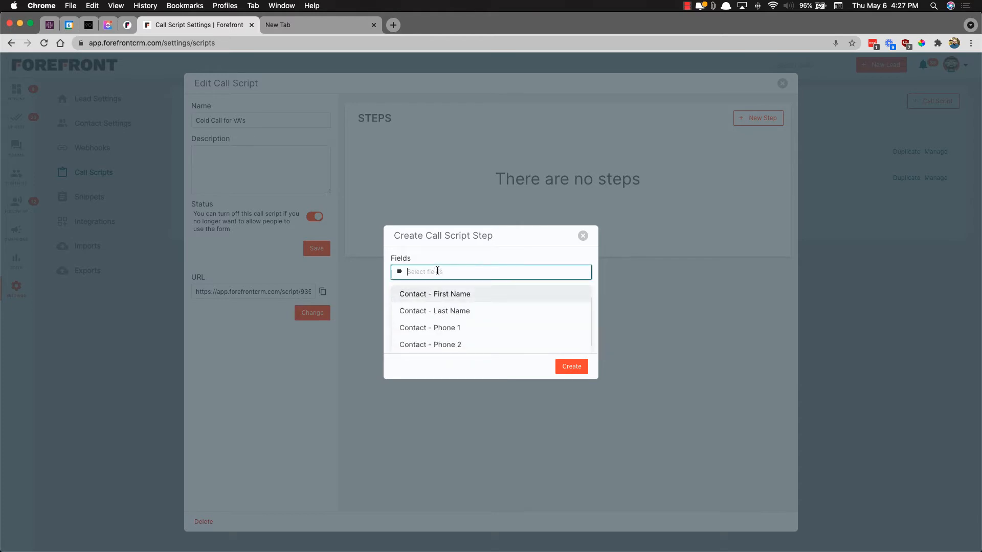
left_click(443, 299)
left_click(445, 299)
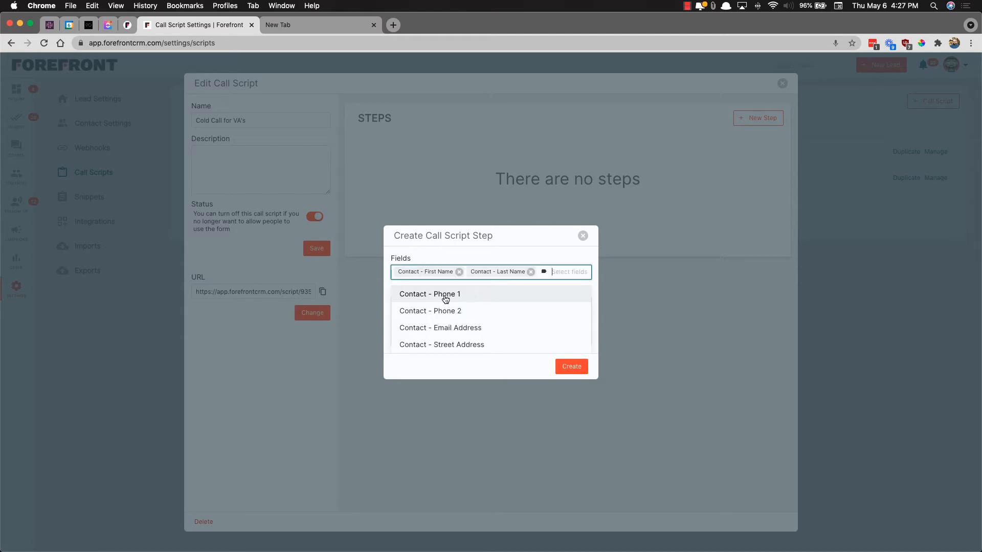
left_click(571, 366)
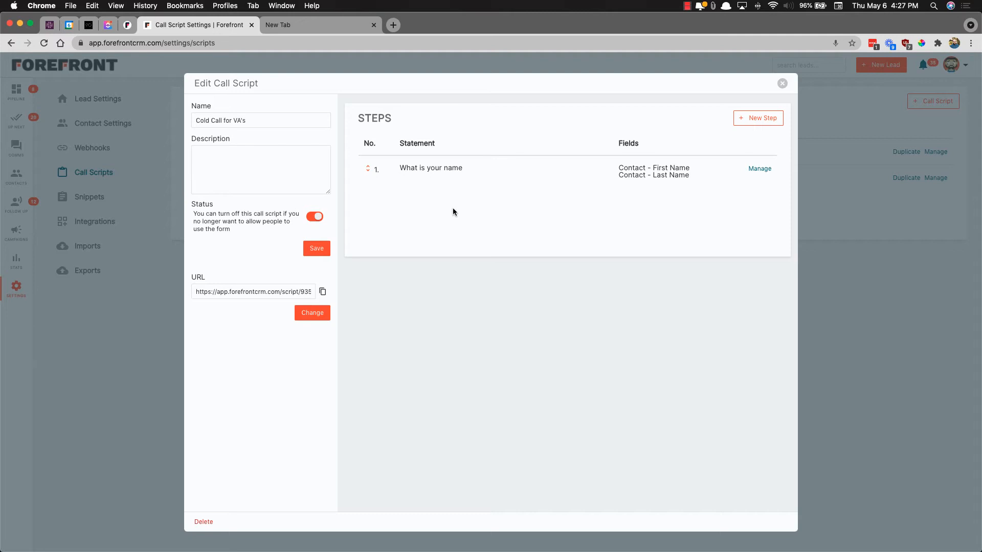
Add a 'Property address' step with Street Address, City, State and Postcode fields
left_click(757, 117)
left_click(427, 326)
type("Property address")
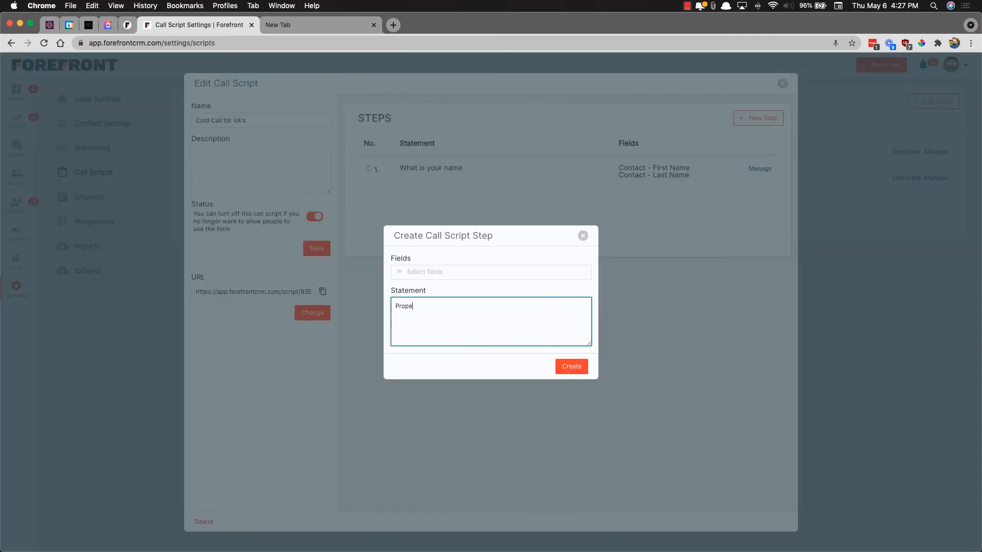
left_click(464, 272)
scroll(458, 314, "down", 3)
left_click(457, 310)
left_click(448, 289)
left_click(447, 287)
left_click(447, 307)
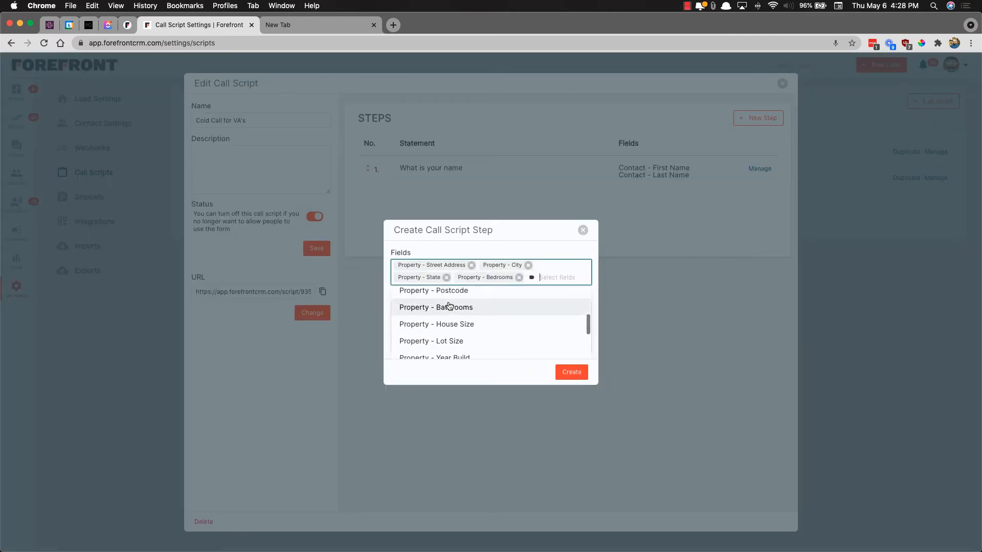
left_click(518, 278)
left_click(450, 291)
left_click(571, 369)
Add a 'Phone' step collecting the Phone 1 field
left_click(758, 118)
left_click(450, 319)
type("Phone")
left_click(440, 271)
left_click(429, 328)
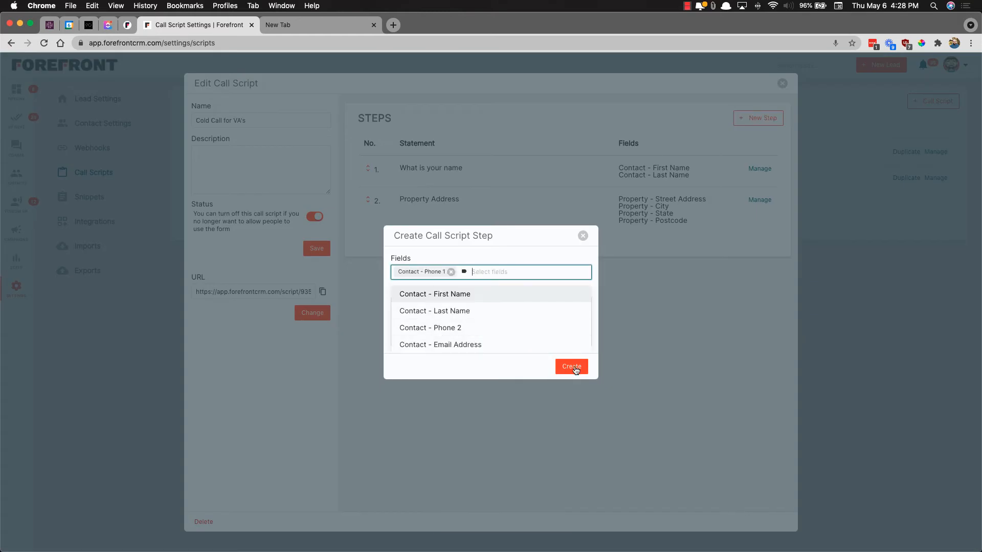
left_click(571, 366)
Start a new step and add the Bedrooms field to it
left_click(758, 118)
left_click(448, 271)
scroll(448, 307, "down", 3)
left_click(440, 306)
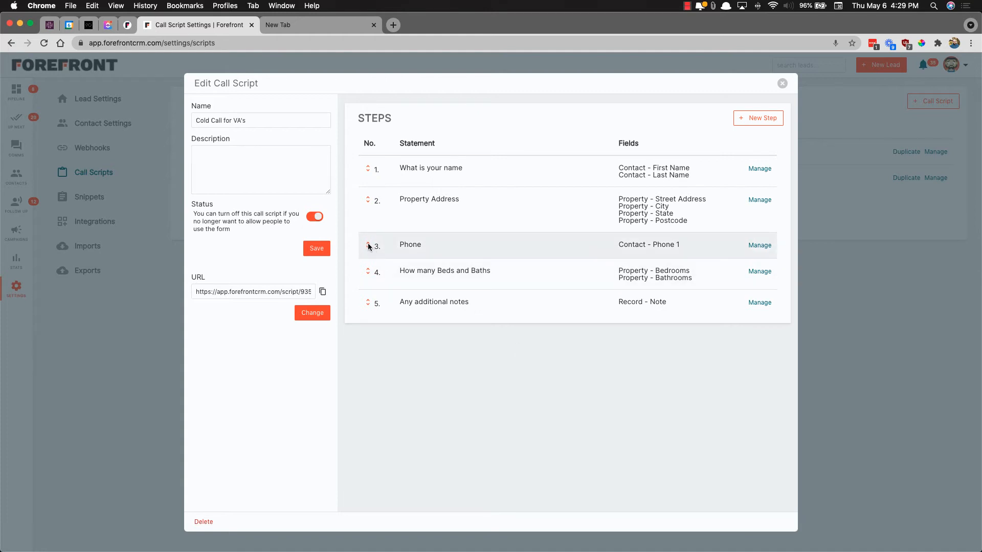
Move the Phone step above Property Address, save the script, and copy its form URL
left_click_drag(368, 246, 368, 216)
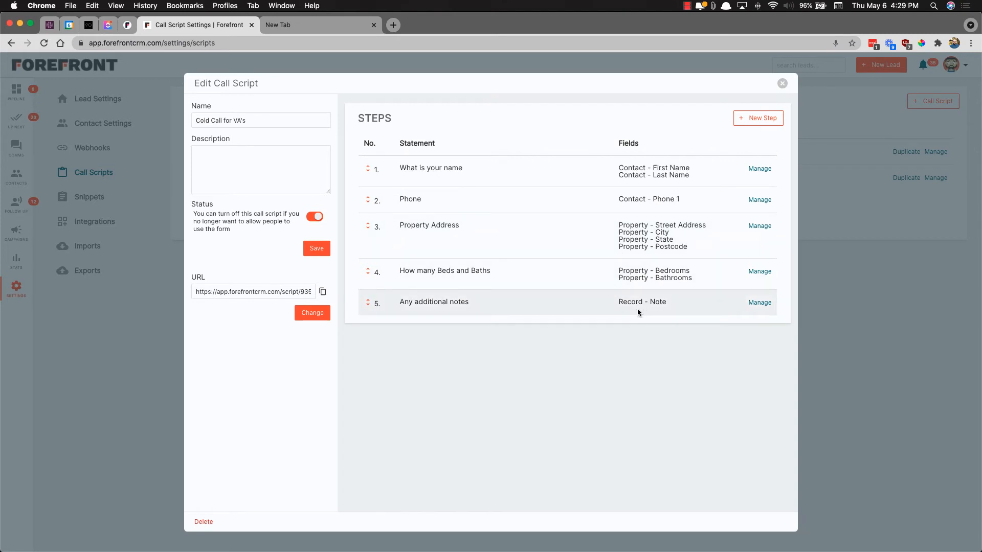
left_click(316, 249)
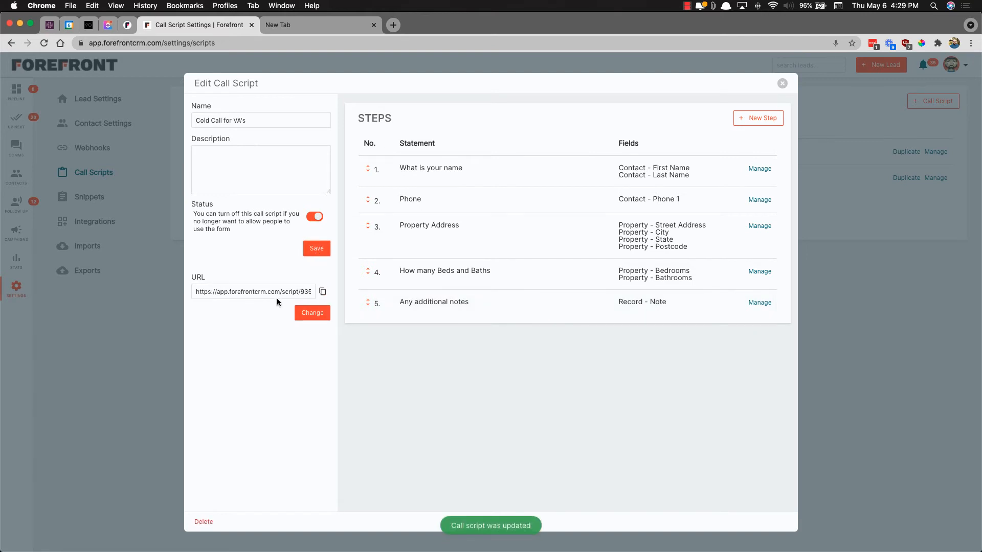
left_click(323, 293)
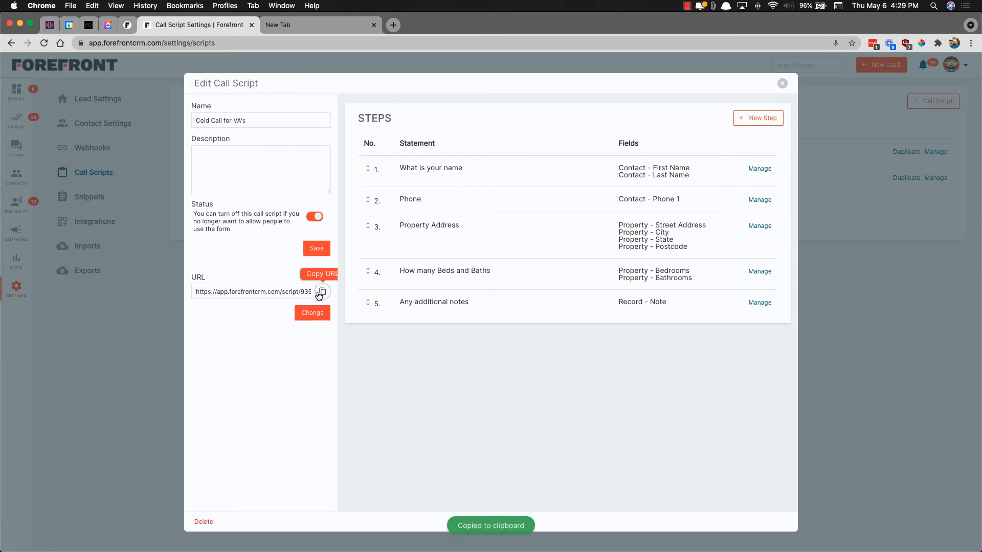
Open the public call script form from the copied link in a new browser page
left_click(314, 24)
key("super+v")
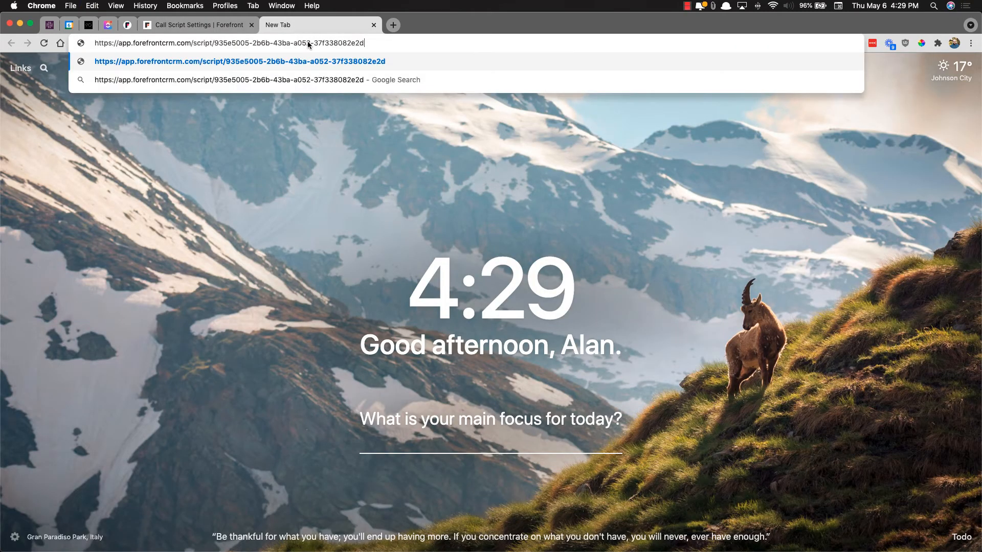
key("Return")
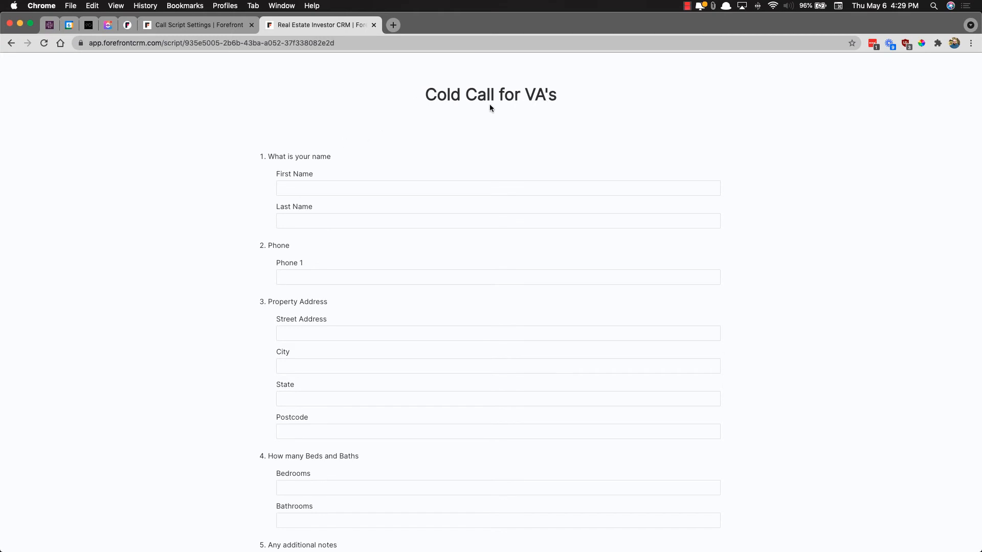
Enter the seller's first name, last name and phone number
left_click(361, 186)
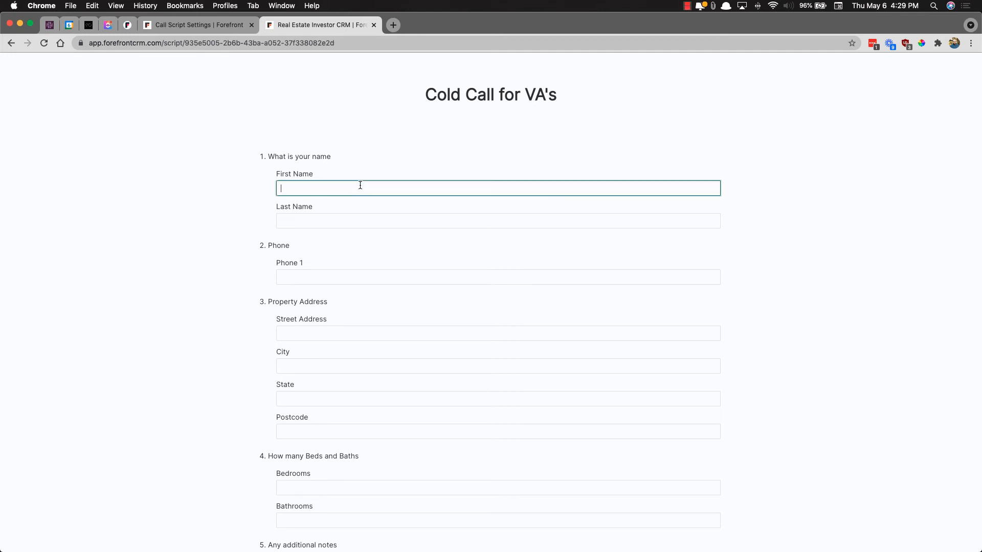
type("Johnny Br")
key("BackSpace")
key("BackSpace")
key("BackSpace")
key("Tab")
type("Bravo")
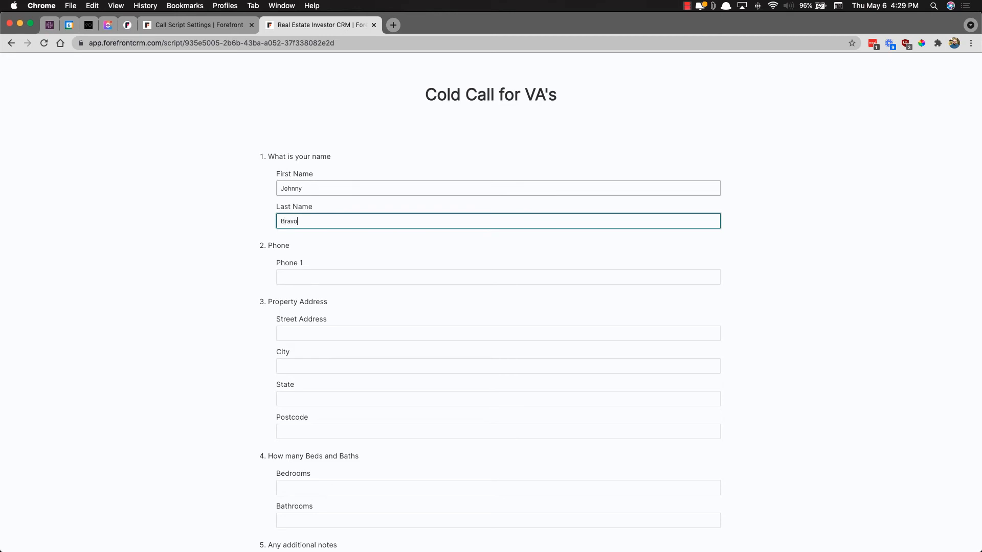
key("Tab")
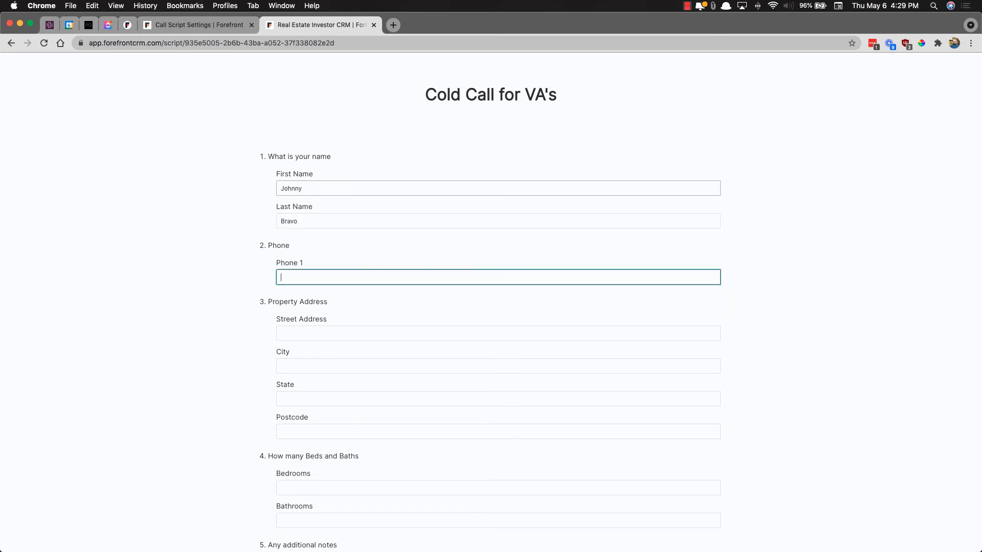
type("423-555-9988")
Fill in the property's street address, city, state and postcode, and 3 bedrooms
key("Tab")
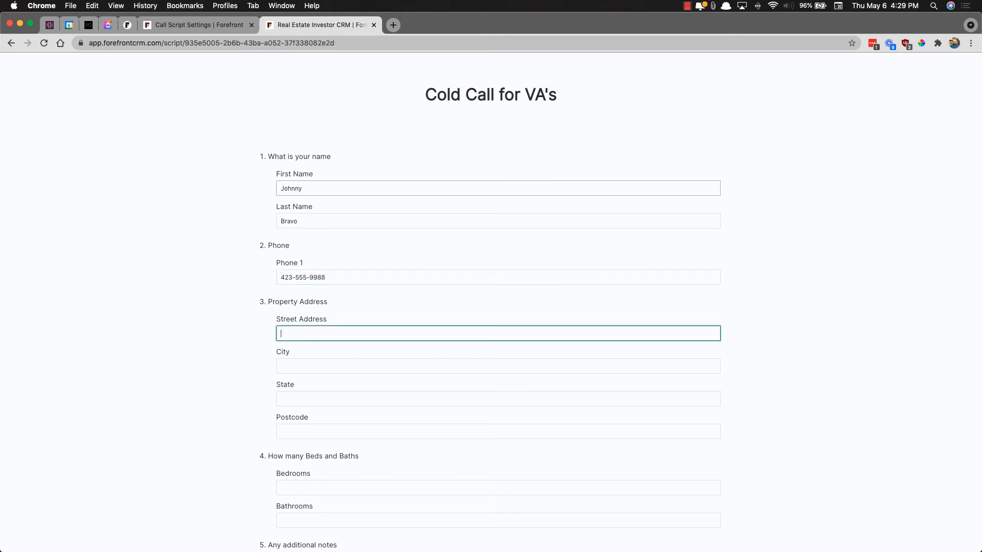
key("Tab")
type("Rocky Mount")
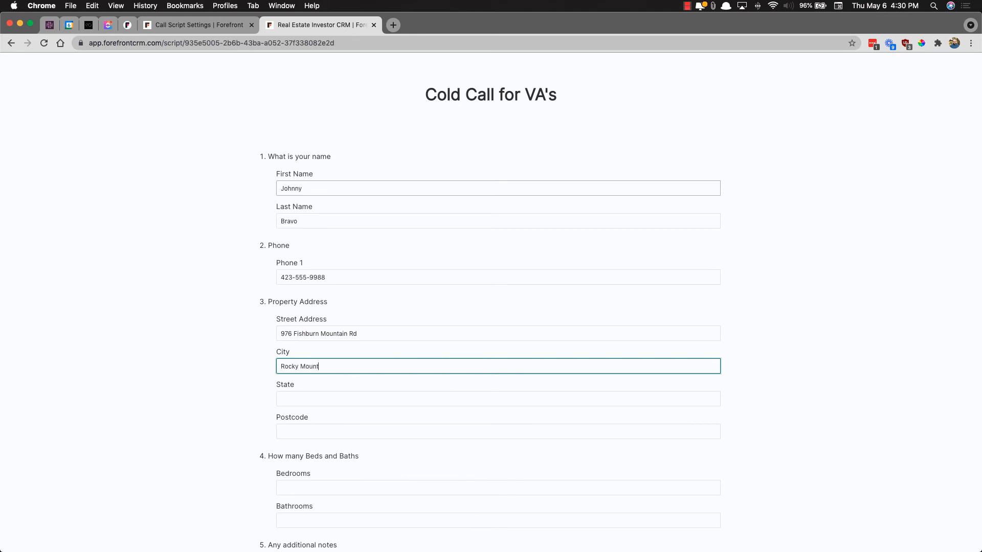
key("Tab")
type("VA")
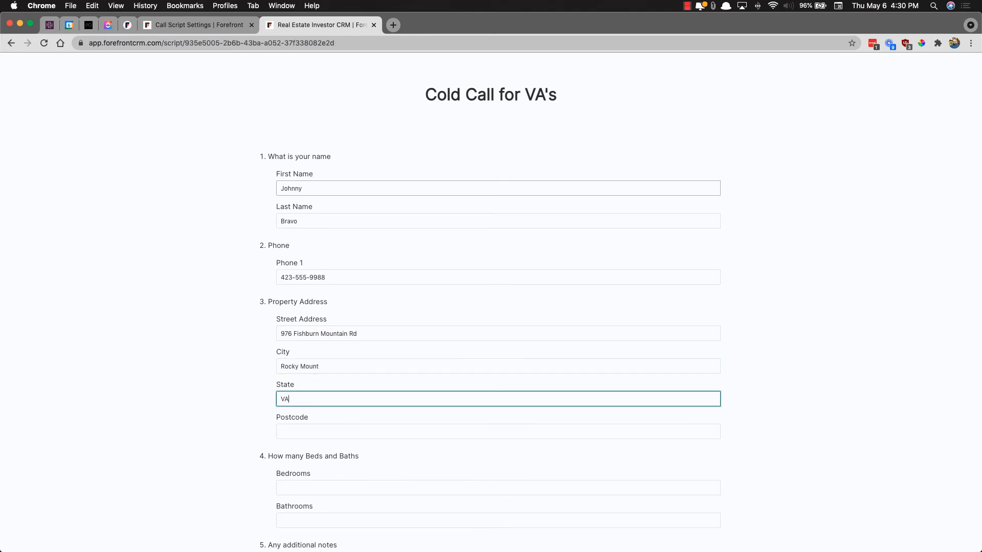
key("Tab")
type("24151")
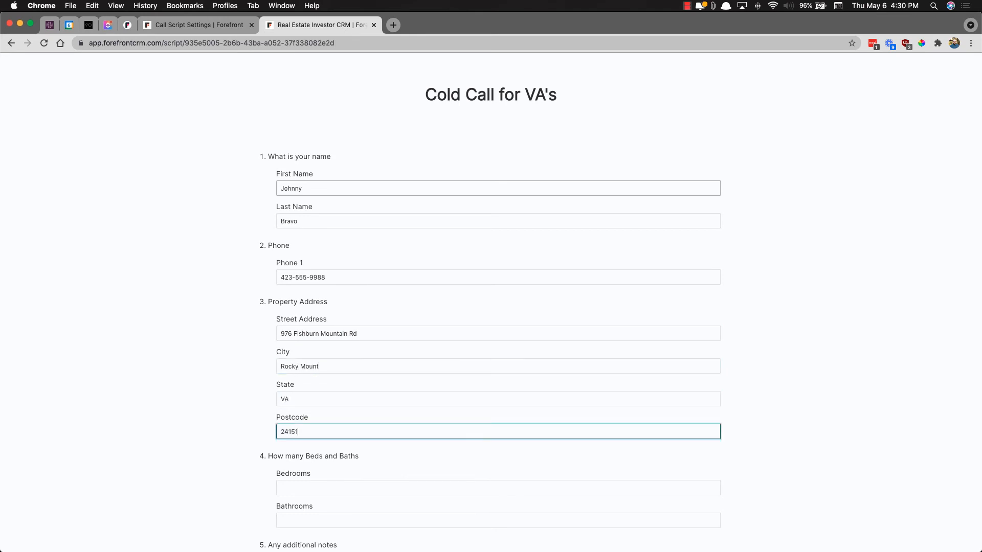
key("Tab")
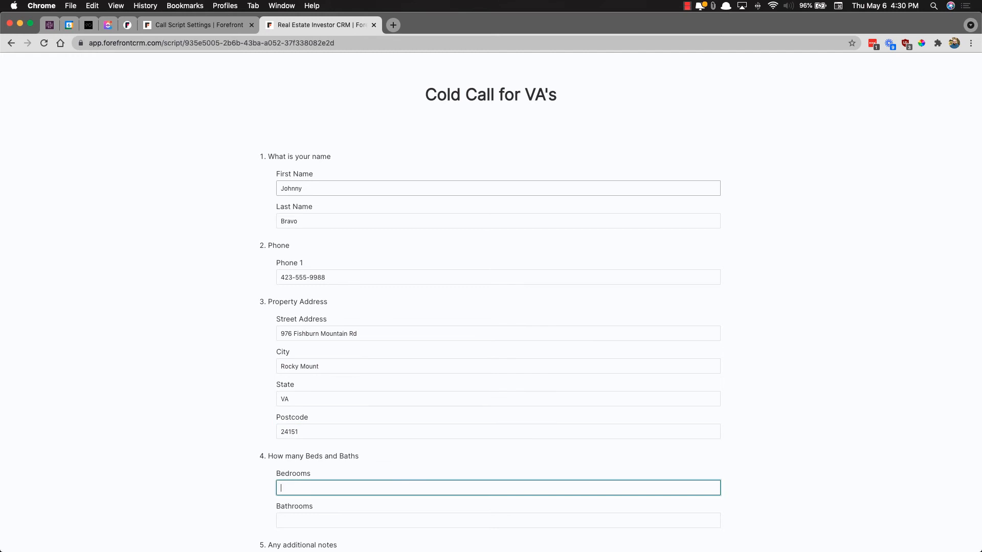
type("3")
key("Tab")
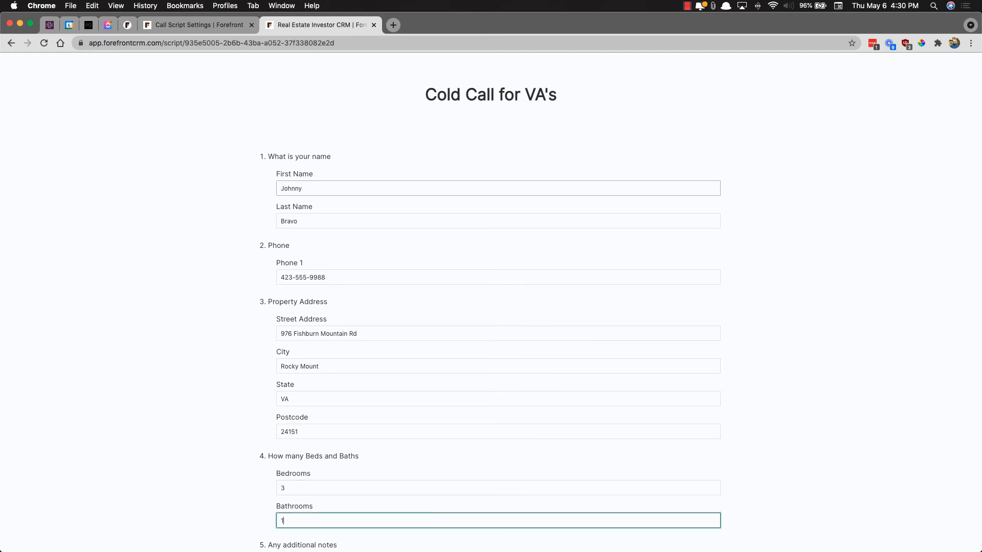
Enter 1.5 bathrooms and the note 'The house hasn't been lived in for a while. He wants to sell asap.', then submit
type("1.5")
scroll(323, 167, "down", 3)
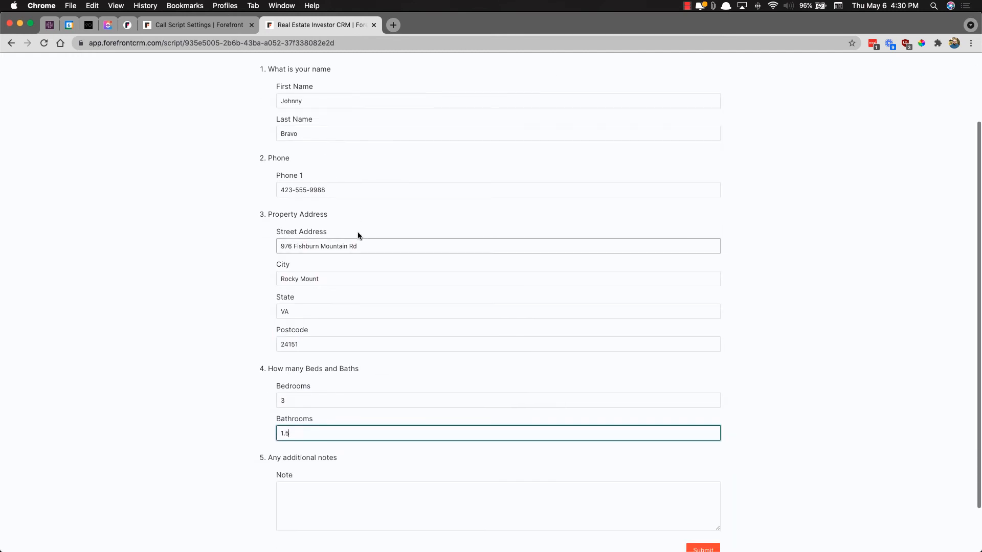
left_click(345, 495)
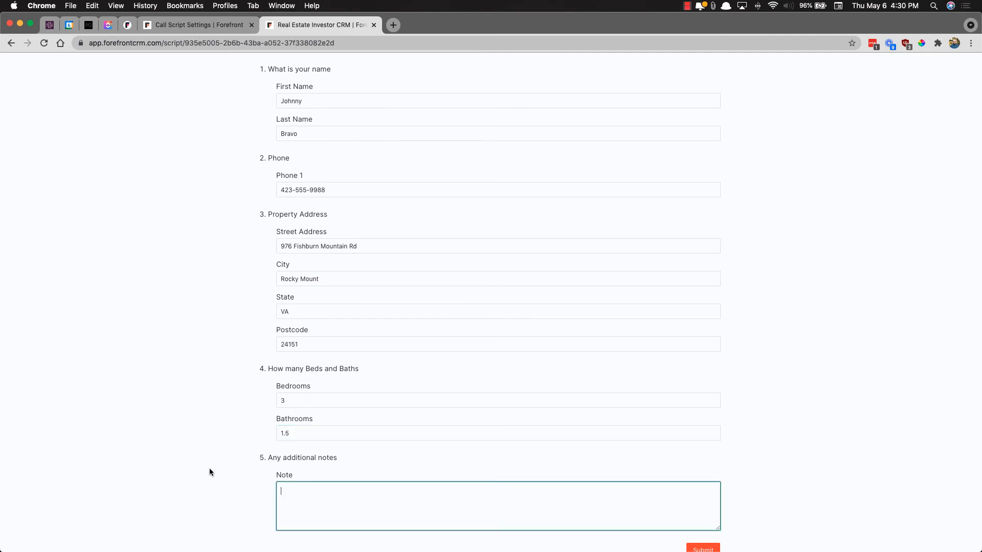
type("The house hasn't been lived in for a while. He wants to sell asap")
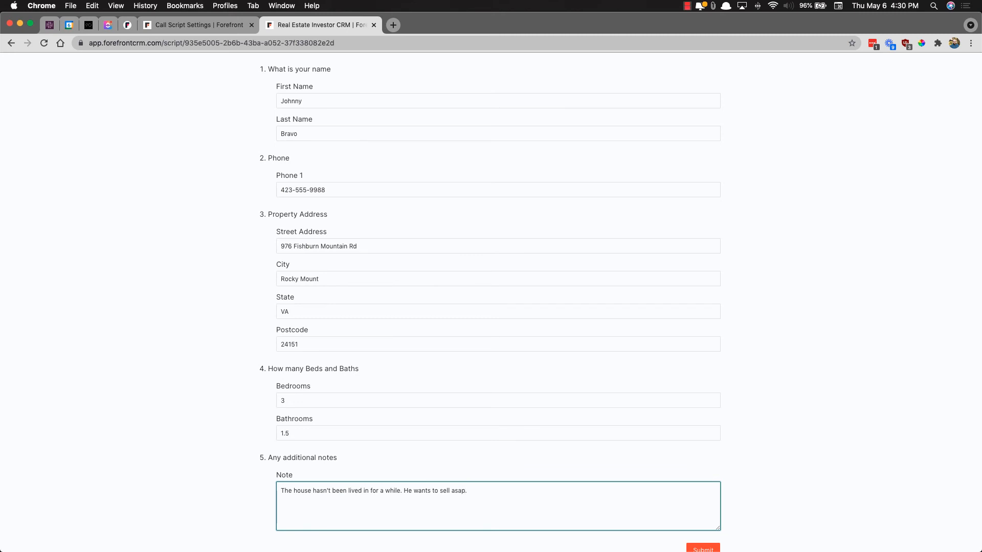
type(".")
scroll(263, 468, "down", 2)
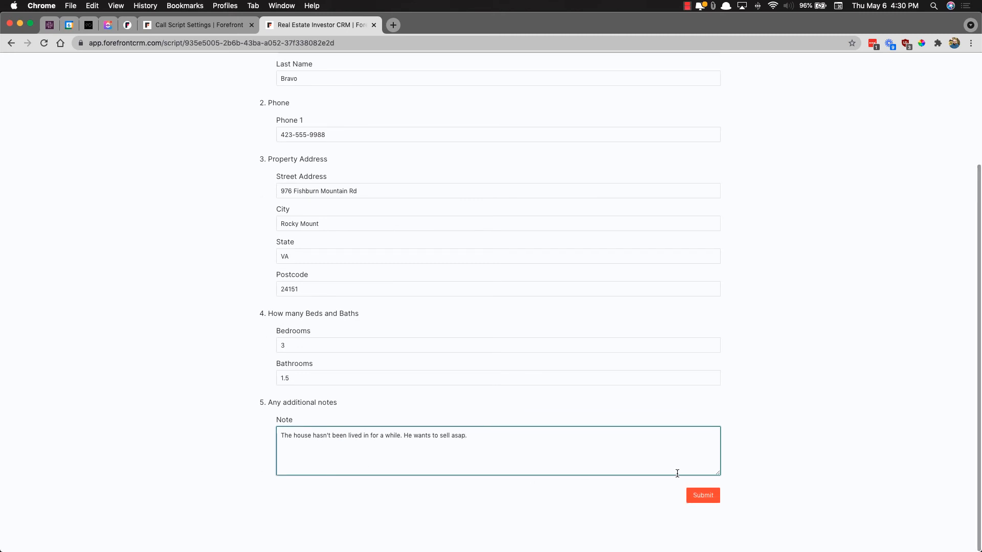
left_click(705, 500)
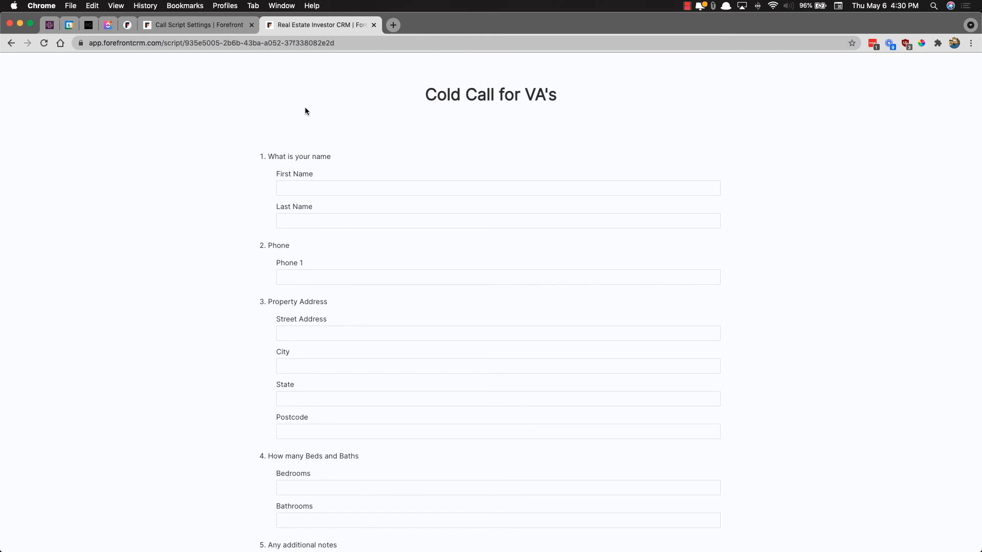
Close the script editor, reload the Pipeline, and open the new lead card in the New column
left_click(207, 26)
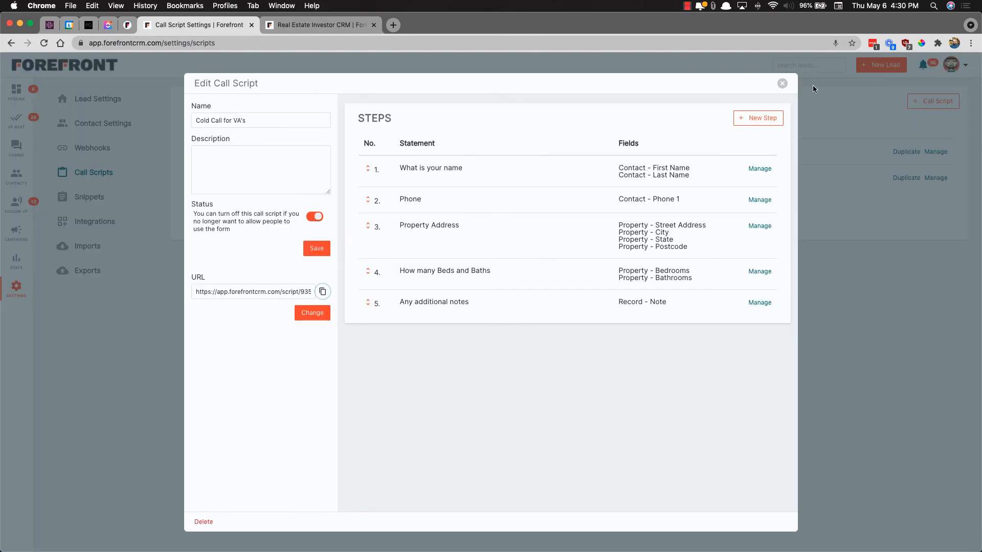
left_click(782, 83)
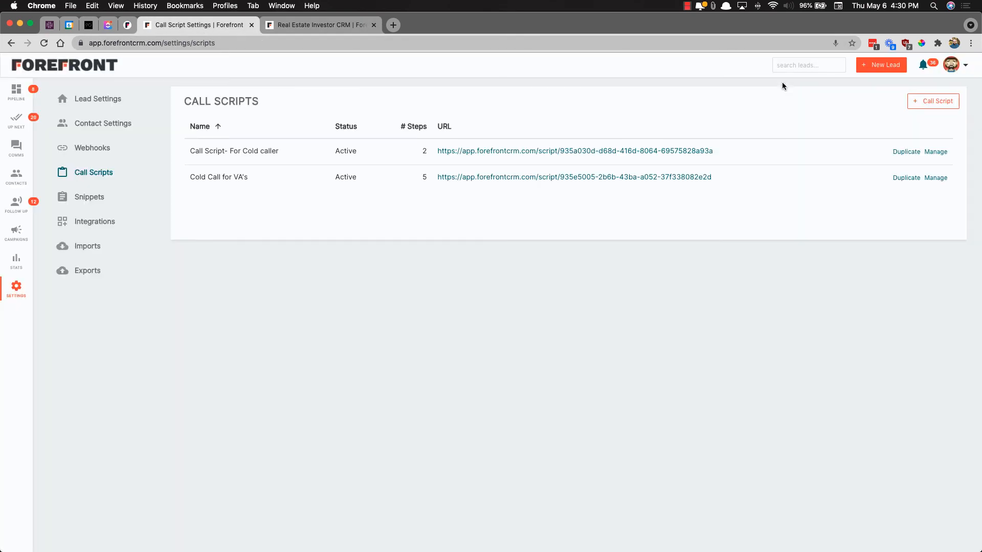
left_click(14, 96)
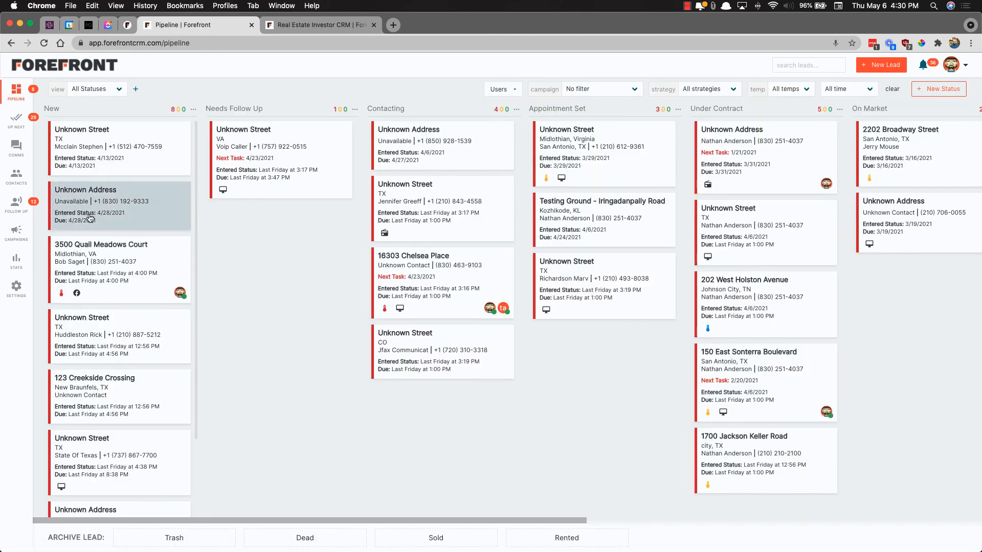
left_click(44, 44)
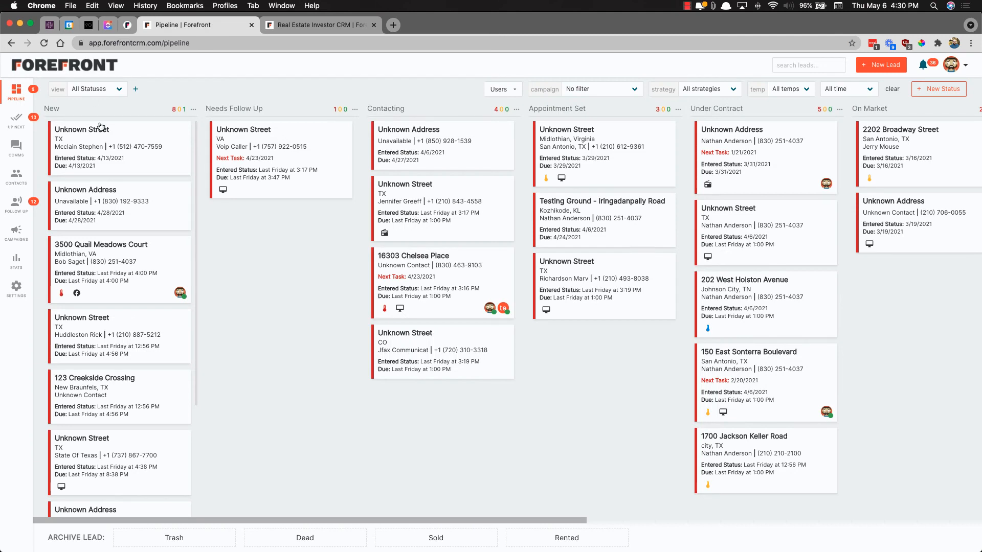
scroll(104, 256, "down", 5)
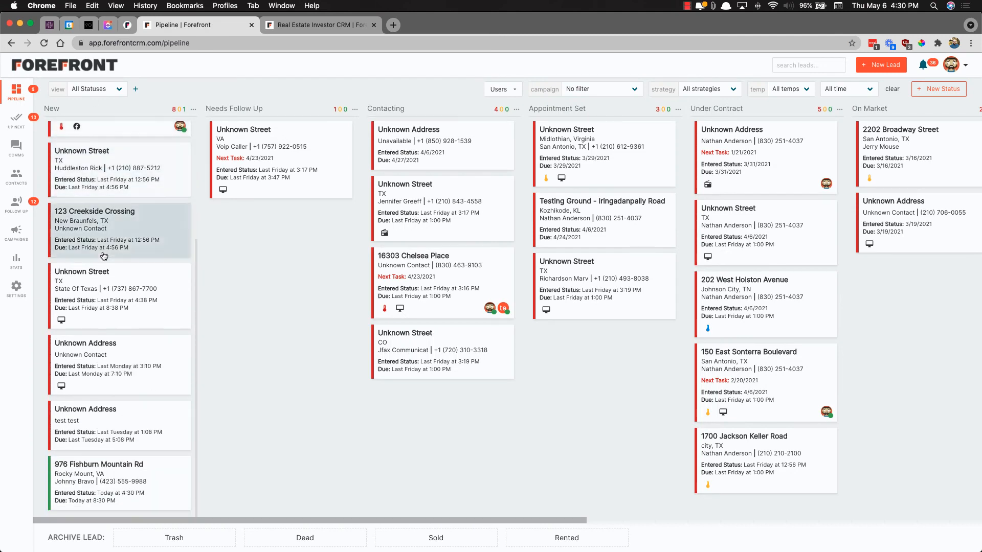
left_click(127, 484)
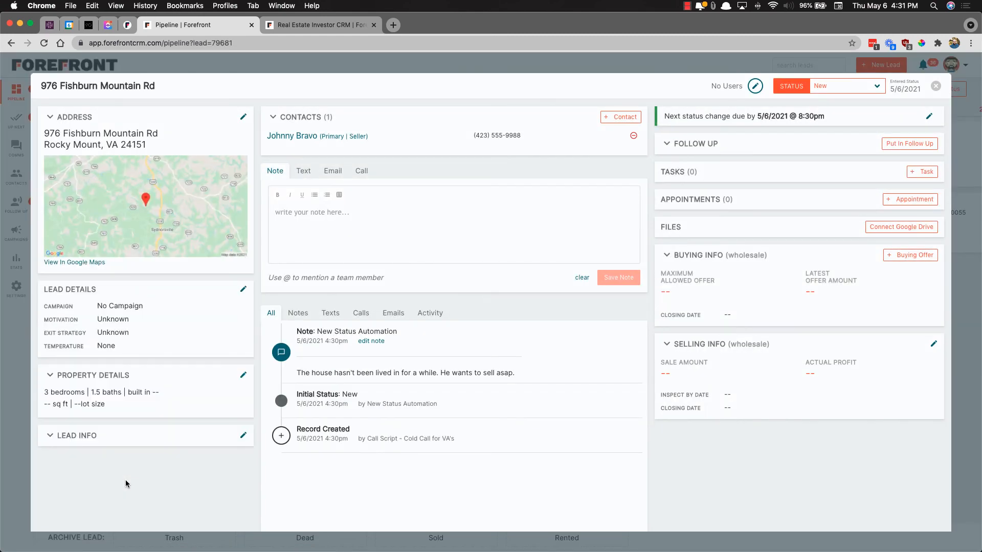